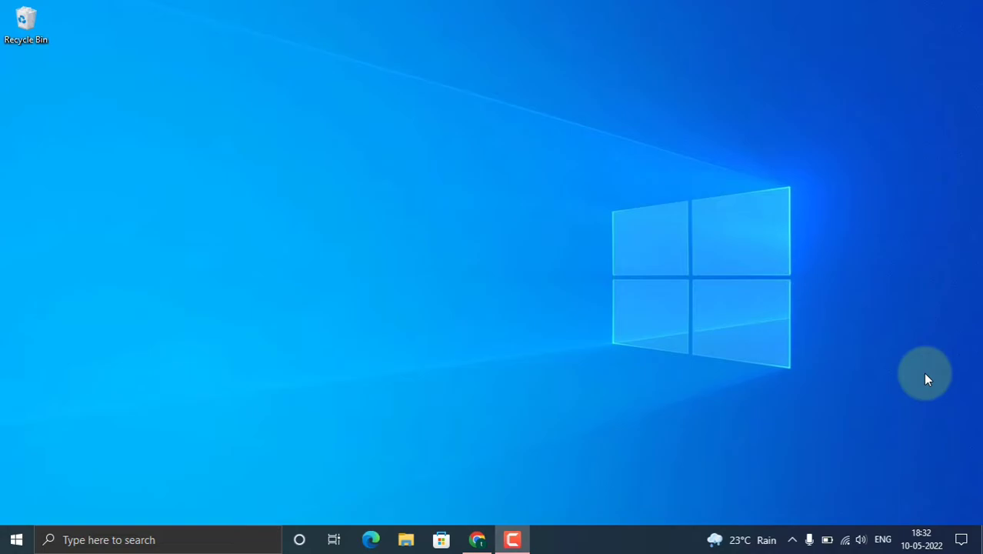
# - In Chrome, search Google for tunemymusic and go to the Tune My Music site
pyautogui.click(477, 538)
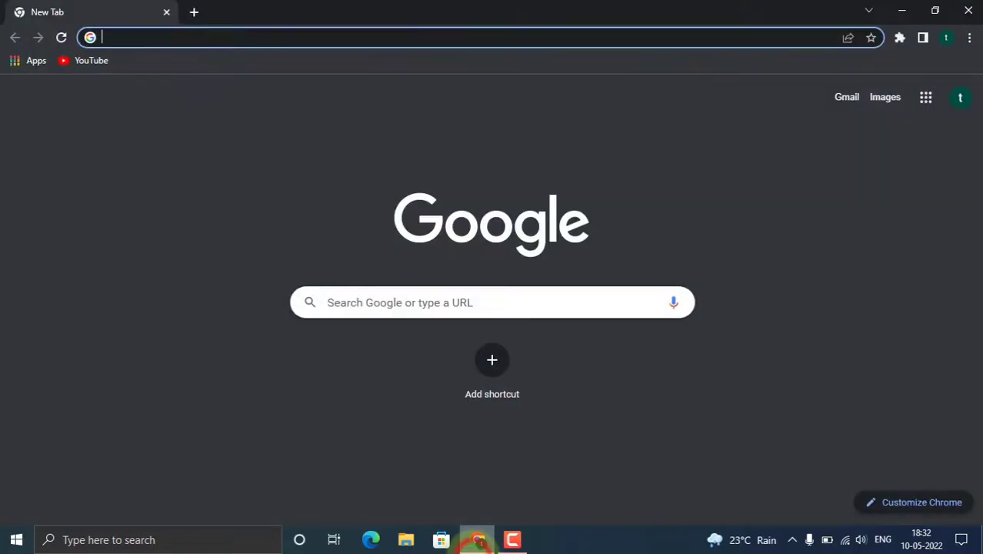
pyautogui.click(373, 303)
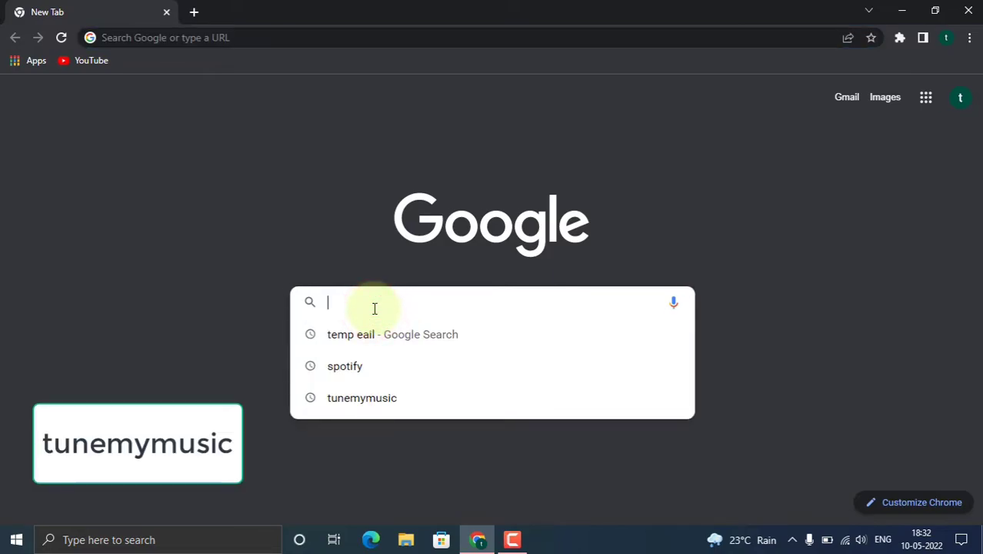
pyautogui.write('tunemymusic')
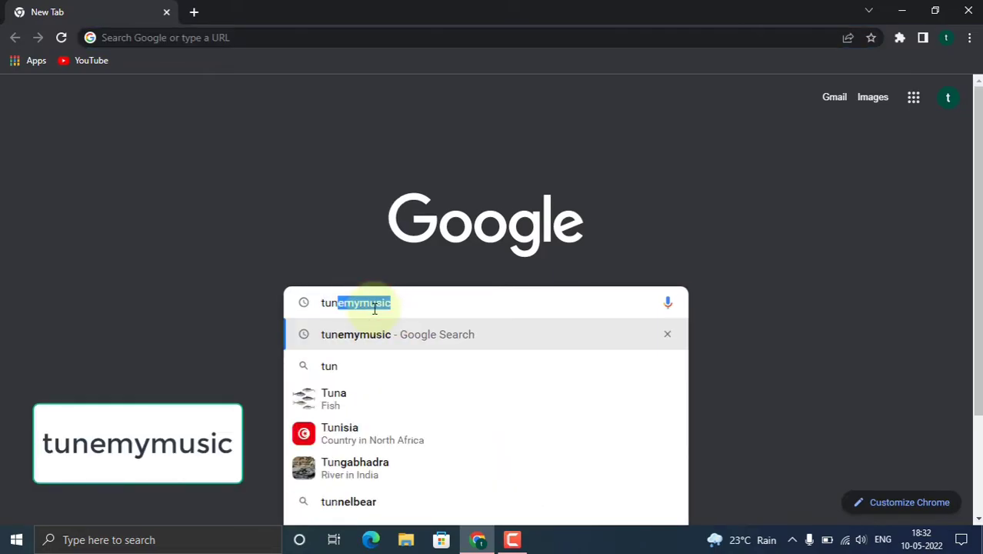
pyautogui.press('Return')
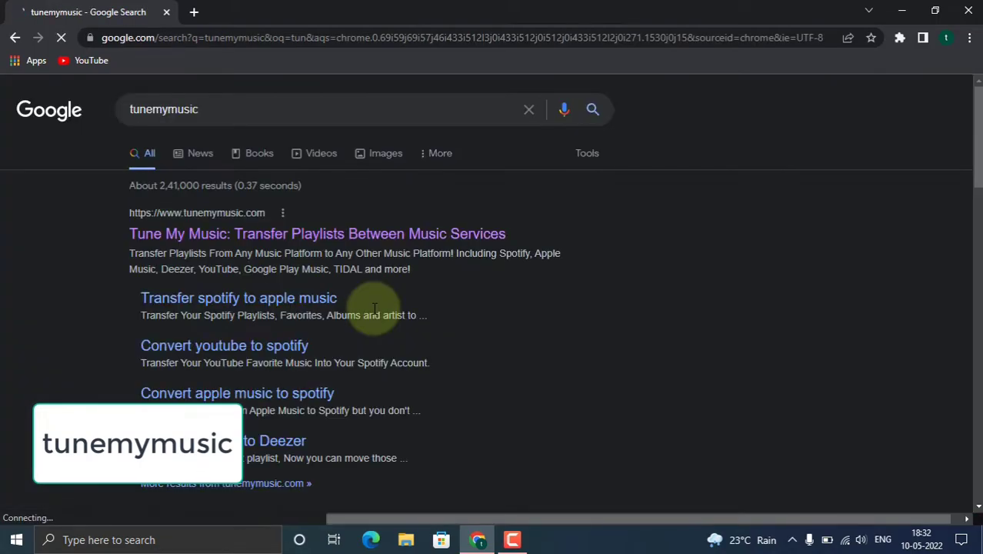
pyautogui.click(391, 232)
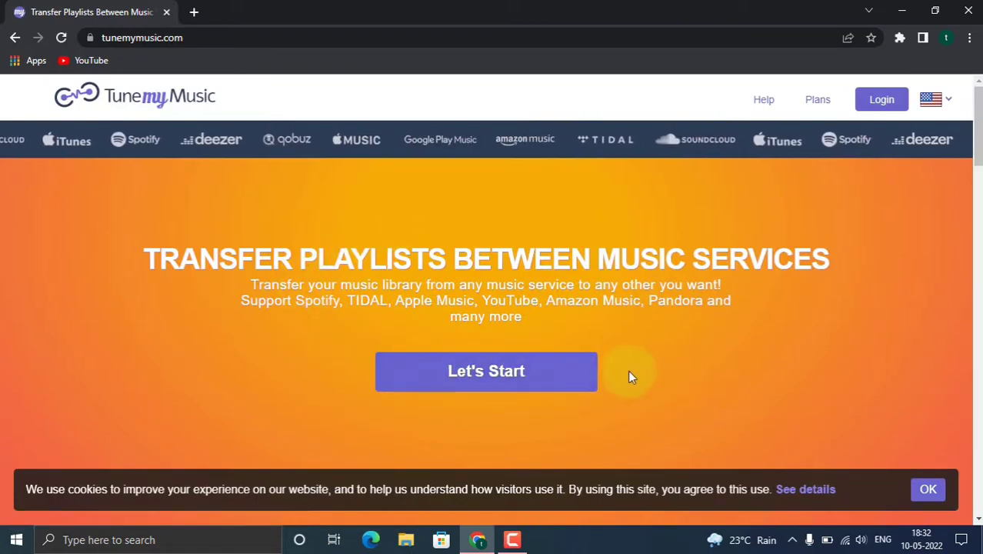
# - Begin a new playlist transfer on TuneMyMusic with Let's Start
pyautogui.click(542, 380)
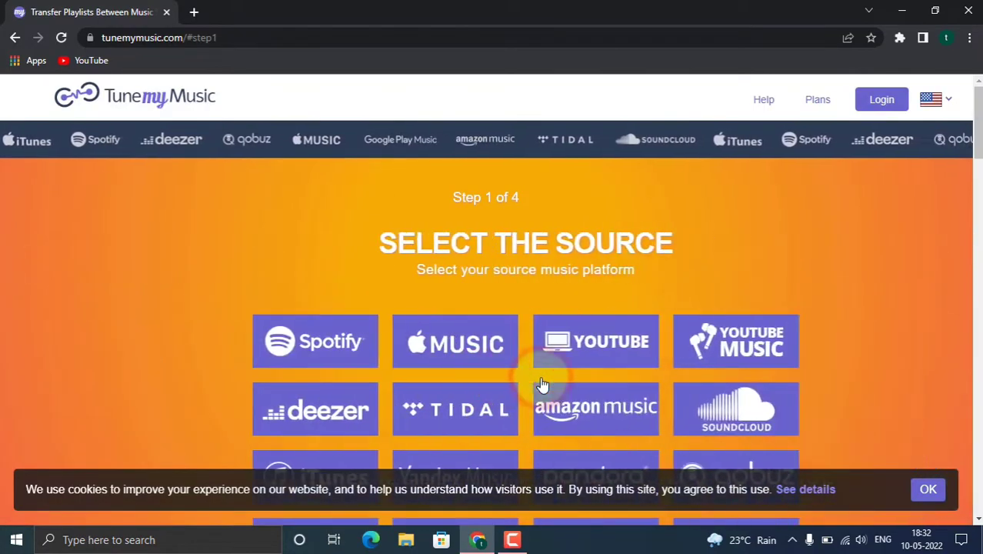
pyautogui.scroll(-3, 119, 362)
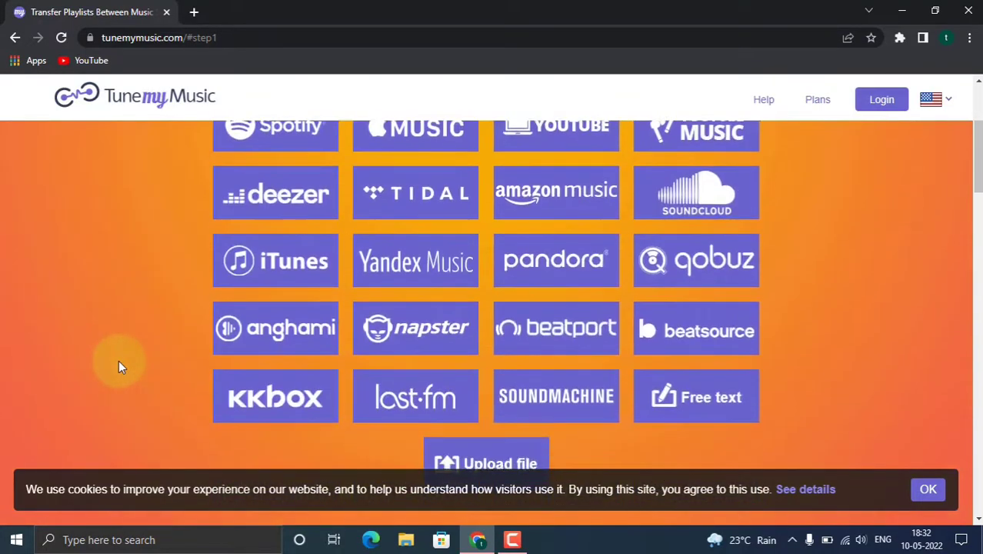
pyautogui.scroll(1, 120, 362)
pyautogui.scroll(-2, 119, 361)
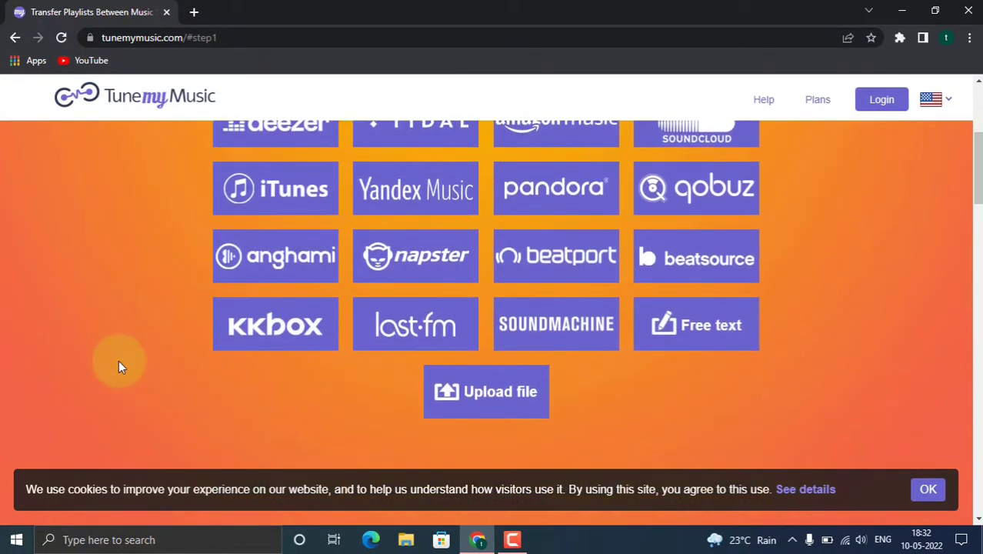
pyautogui.scroll(2, 118, 367)
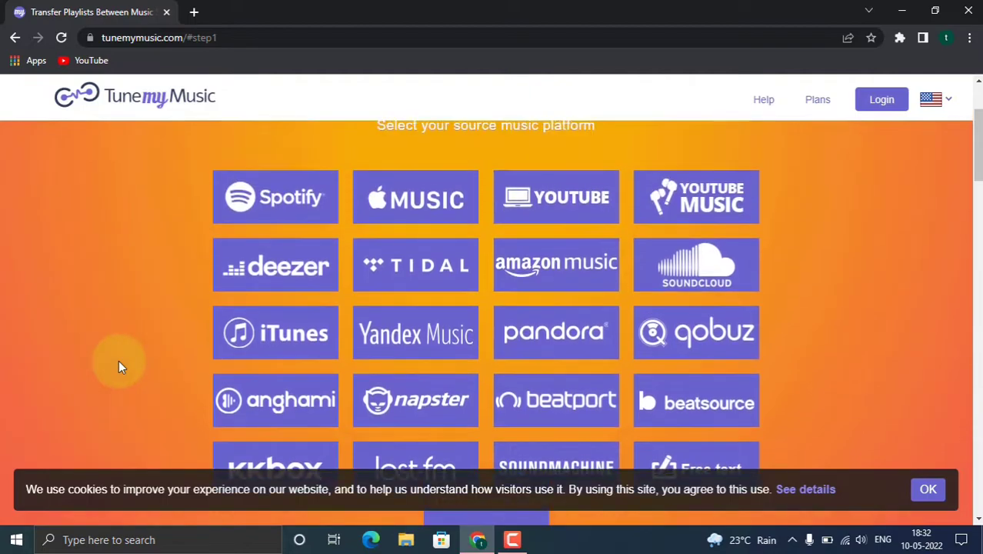
# - Choose Spotify as the source and agree to give TuneMyMusic access to the account
pyautogui.click(237, 209)
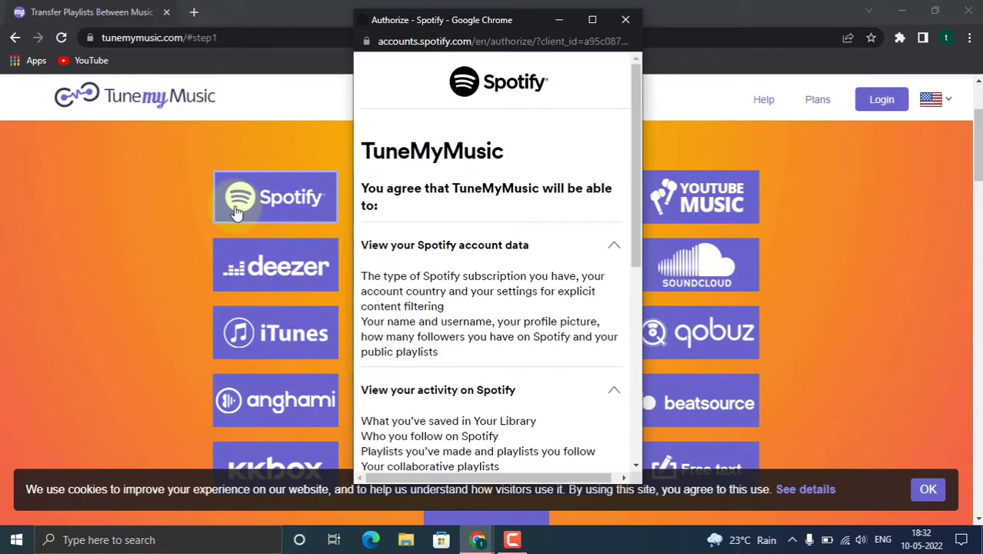
pyautogui.scroll(-5, 483, 300)
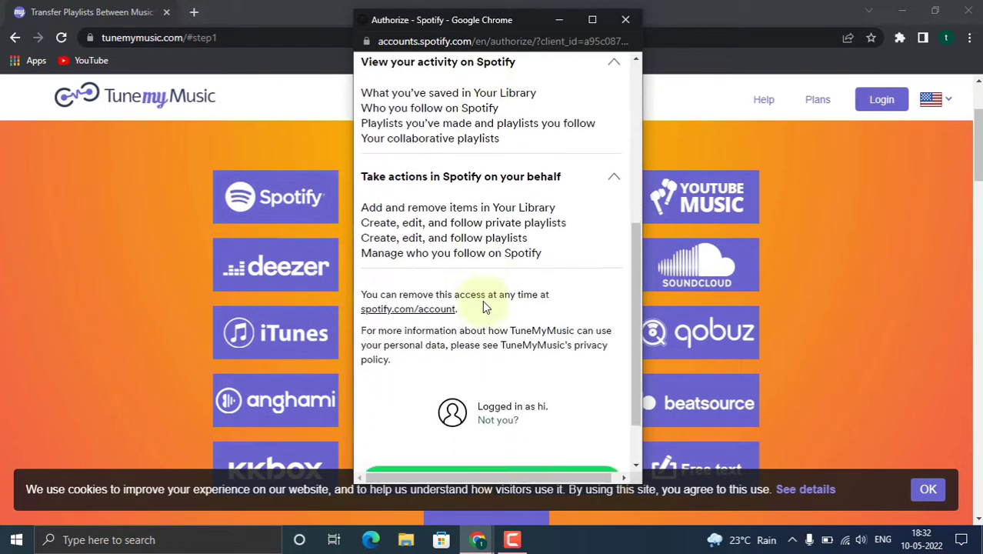
pyautogui.click(427, 415)
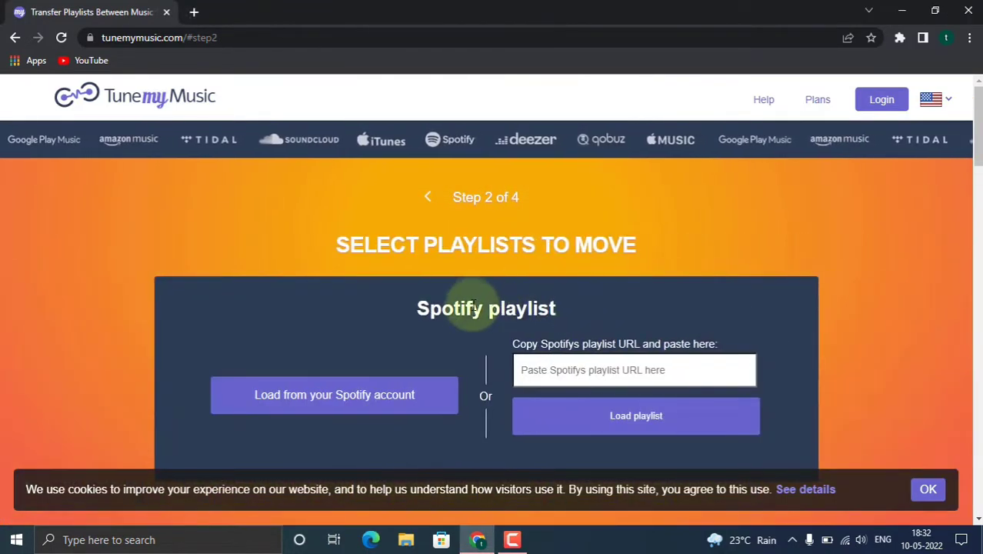
pyautogui.scroll(-3, 466, 312)
pyautogui.scroll(2, 469, 311)
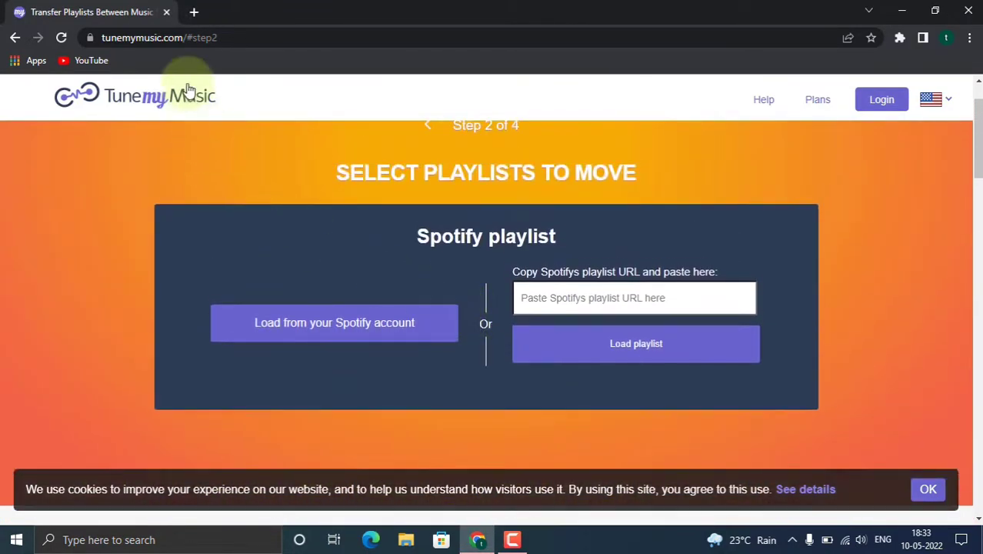
# - Go to spotify.com in a new tab and launch the Spotify Web Player
pyautogui.click(192, 11)
pyautogui.write('spotify')
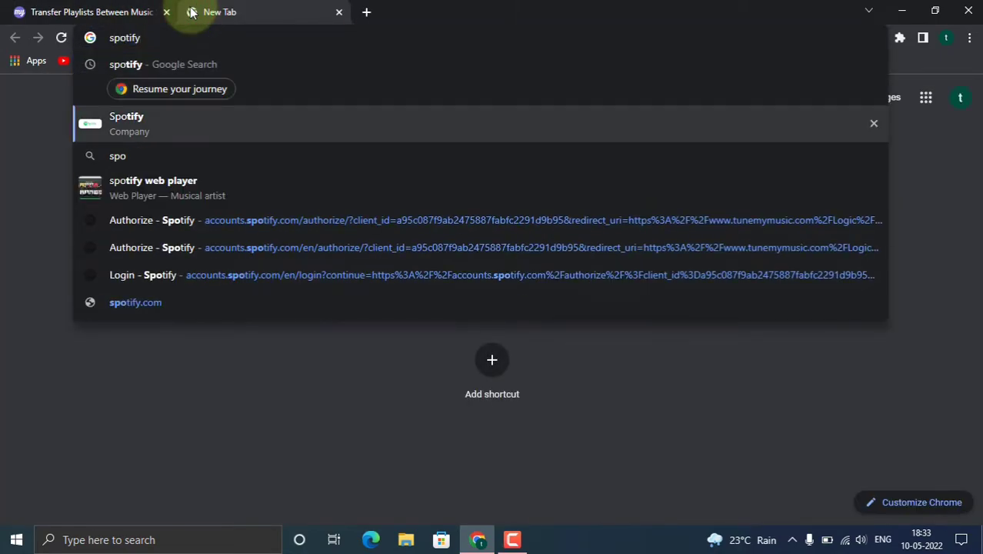
pyautogui.press('Down')
pyautogui.press('Down')
pyautogui.press('Down')
pyautogui.press('Down')
pyautogui.press('Down')
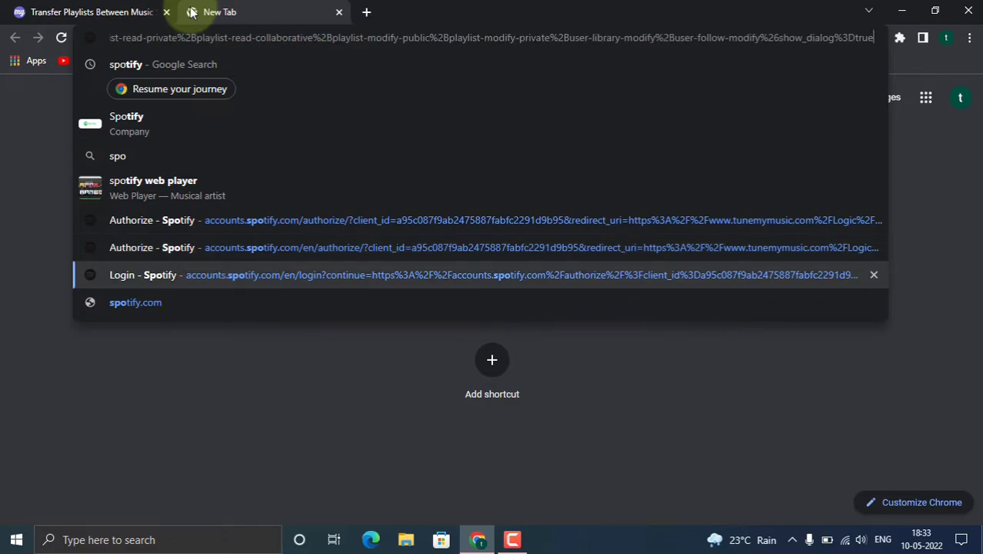
pyautogui.press('Down')
pyautogui.press('Return')
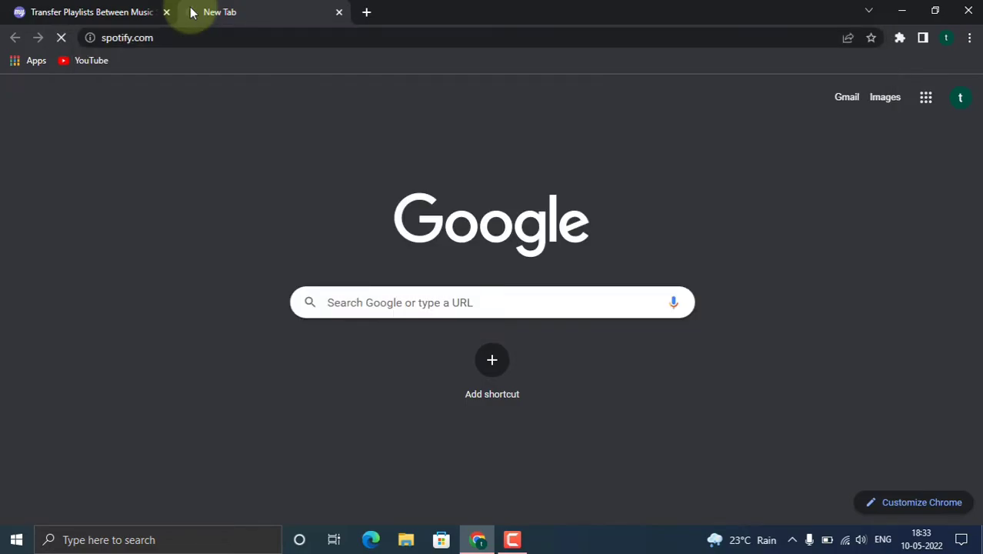
pyautogui.scroll(-10, 222, 230)
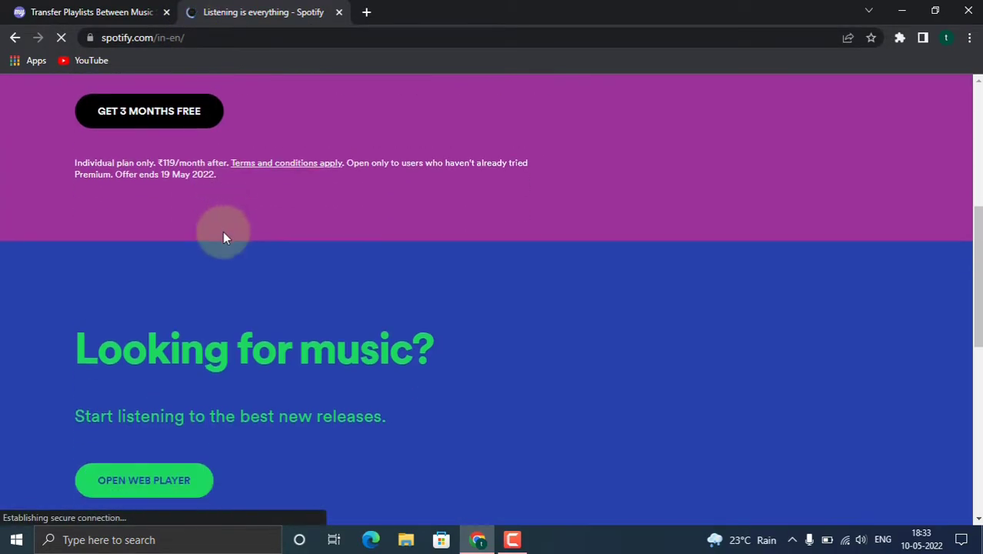
pyautogui.click(181, 288)
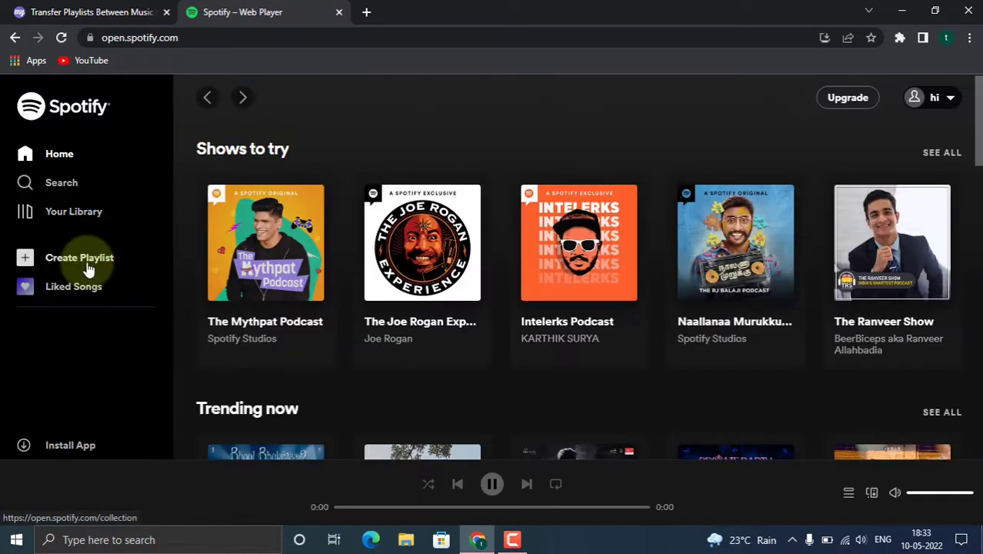
# - Open the Top 50 - Global playlist and copy its link through Share
pyautogui.scroll(-3, 456, 331)
pyautogui.scroll(-3, 456, 331)
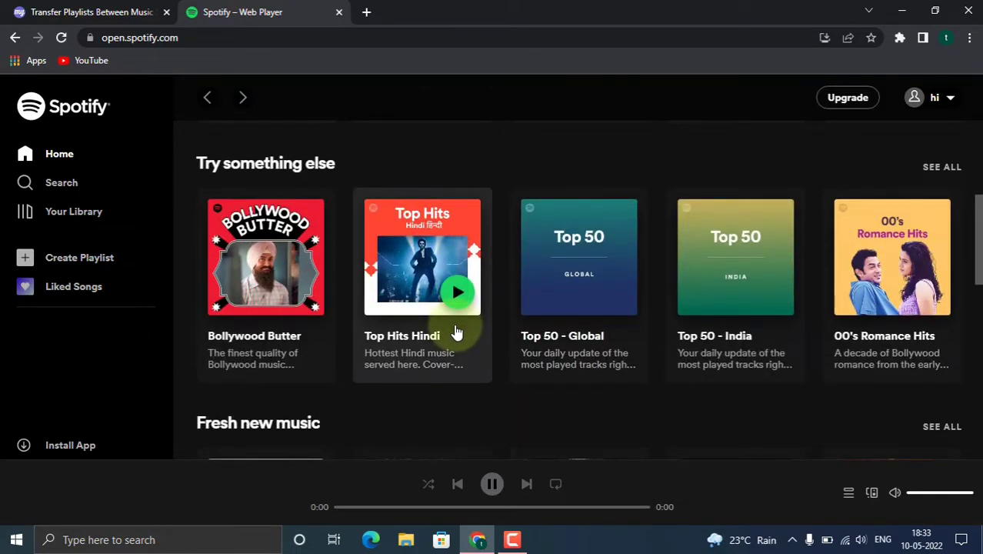
pyautogui.click(562, 290)
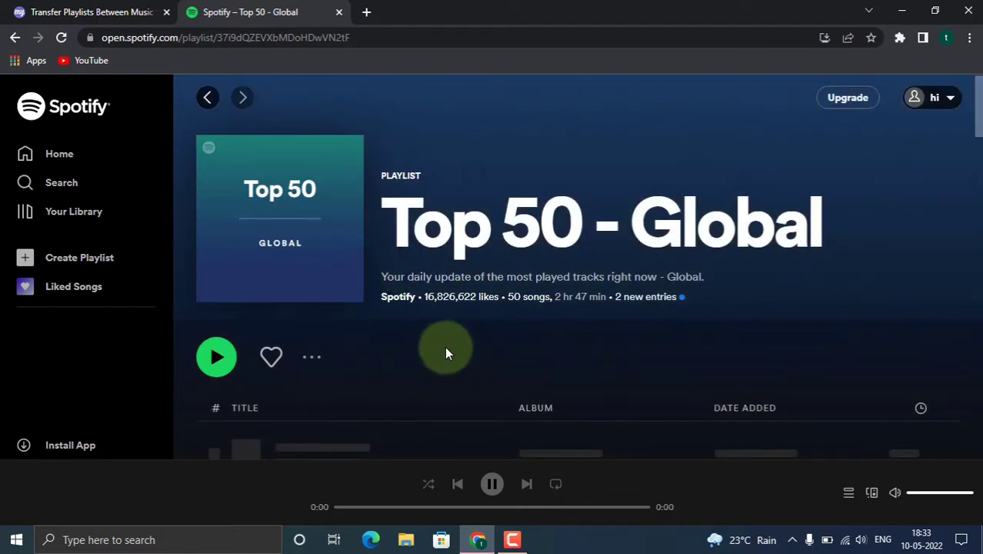
pyautogui.scroll(-5, 444, 353)
pyautogui.scroll(4, 445, 354)
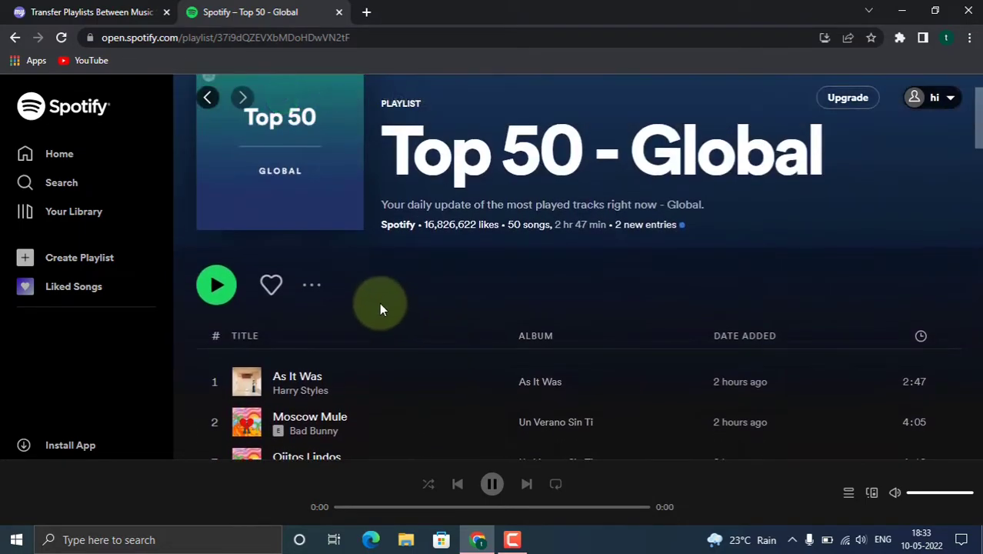
pyautogui.click(312, 285)
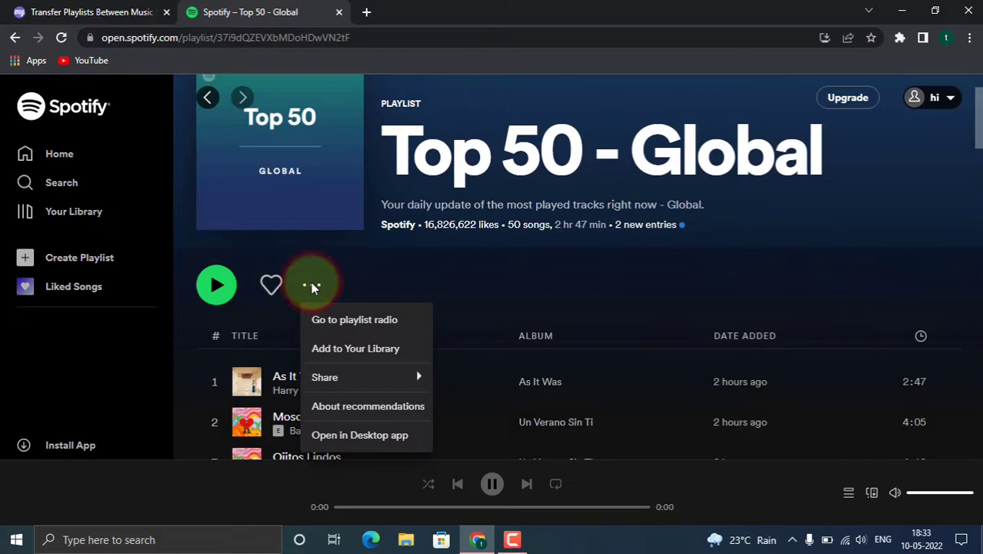
pyautogui.click(342, 377)
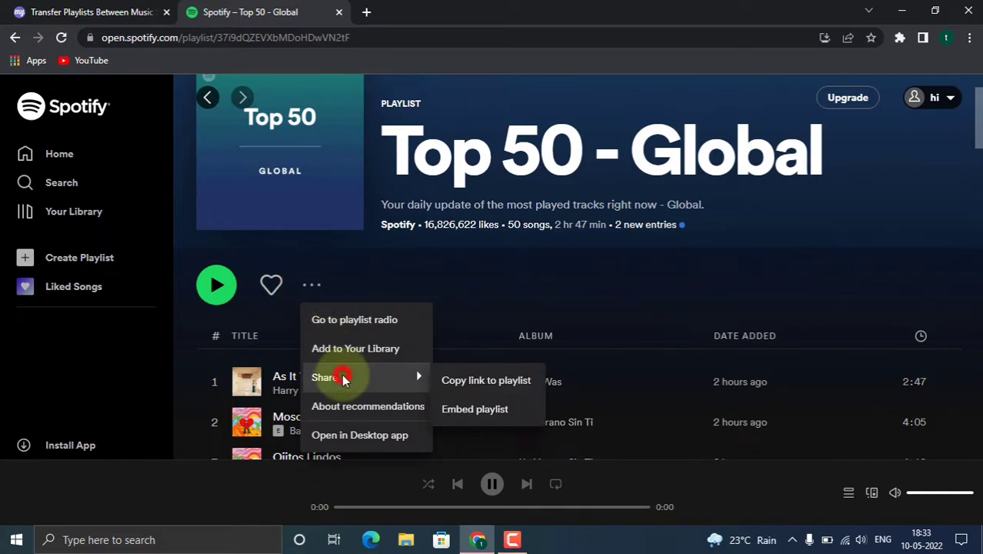
pyautogui.click(483, 380)
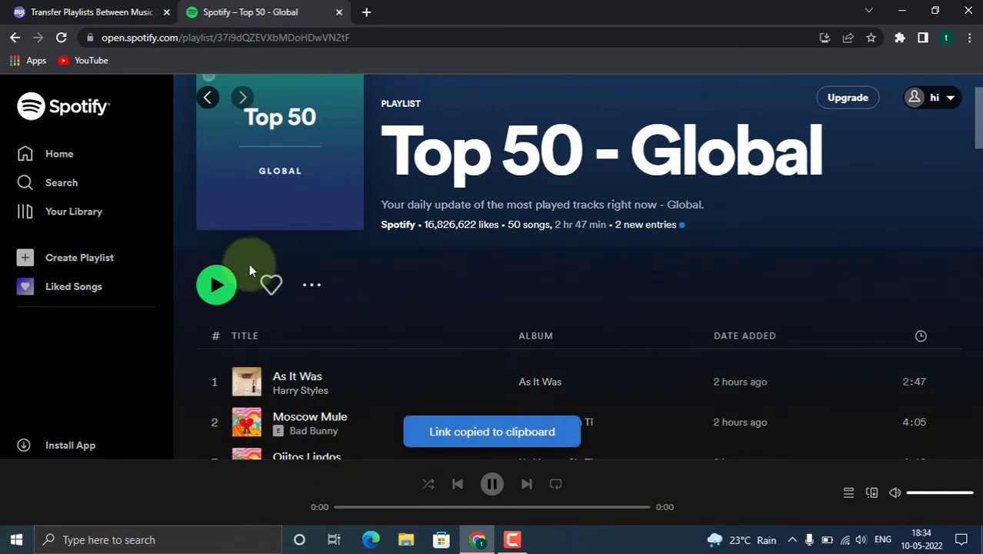
# - Paste the Top 50 - Global link into TuneMyMusic and load it, with all 50 tracks selected
pyautogui.click(100, 9)
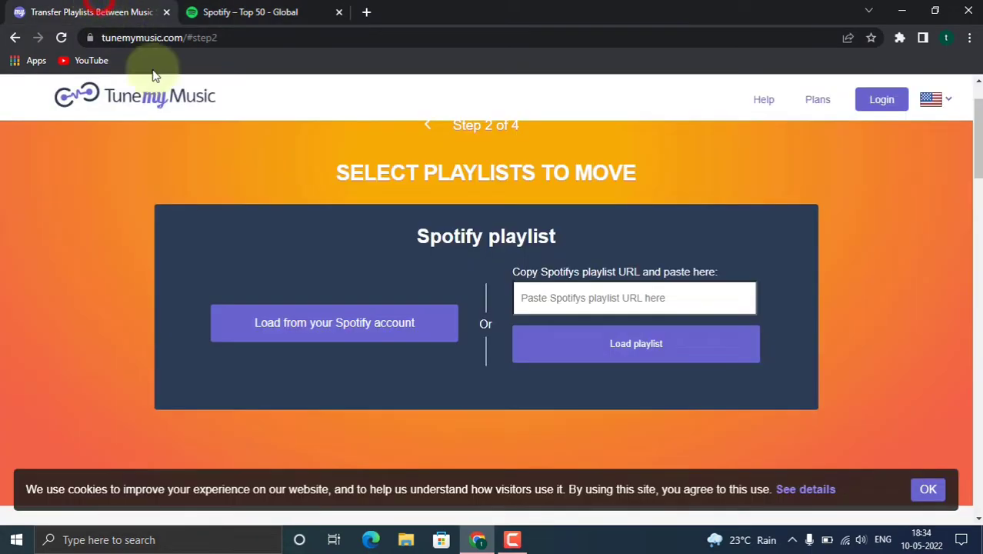
pyautogui.rightClick(551, 300)
pyautogui.click(595, 405)
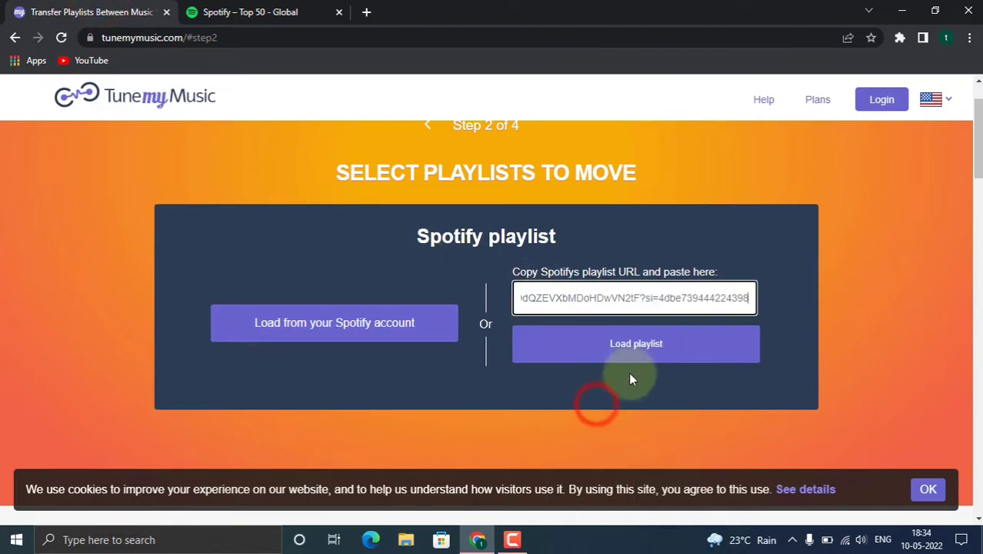
pyautogui.click(626, 345)
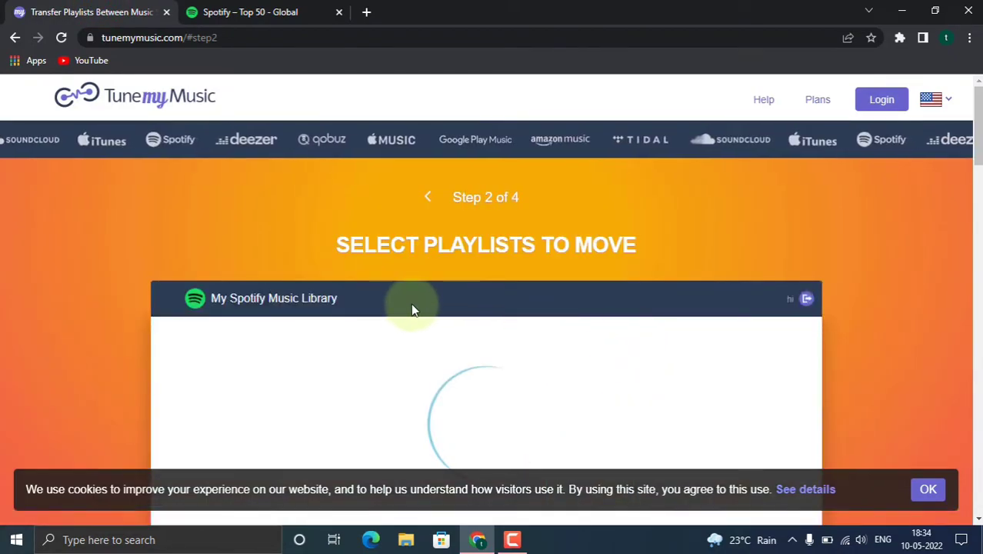
pyautogui.scroll(-6, 407, 300)
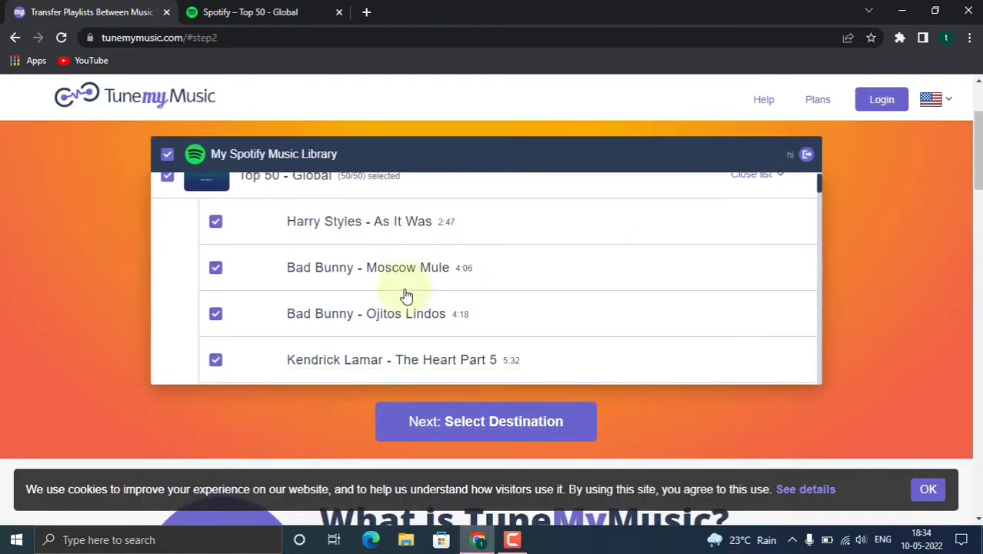
pyautogui.scroll(-15, 407, 296)
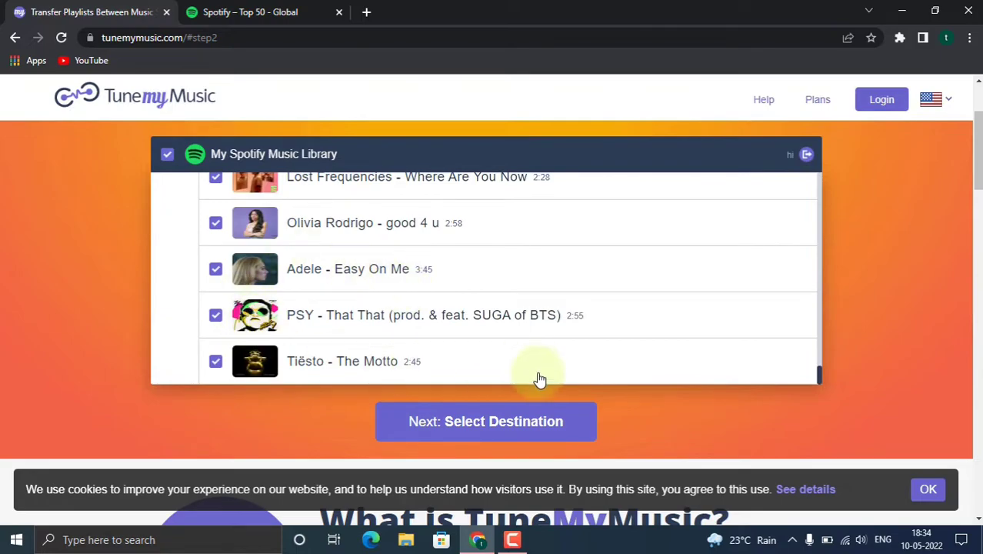
# - Select YouTube Music as the destination and review the summary of 1 playlist with 50 tracks
pyautogui.click(437, 415)
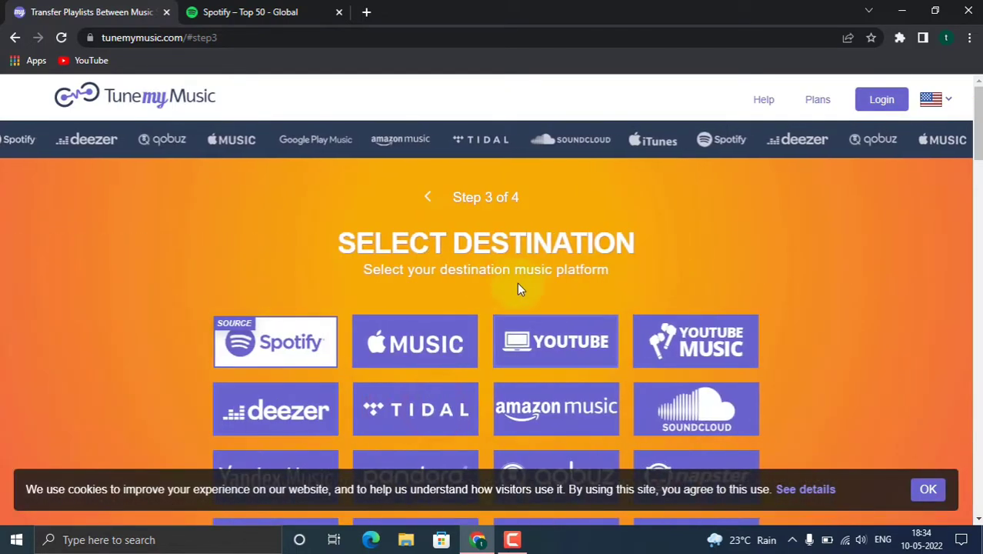
pyautogui.scroll(-1, 449, 299)
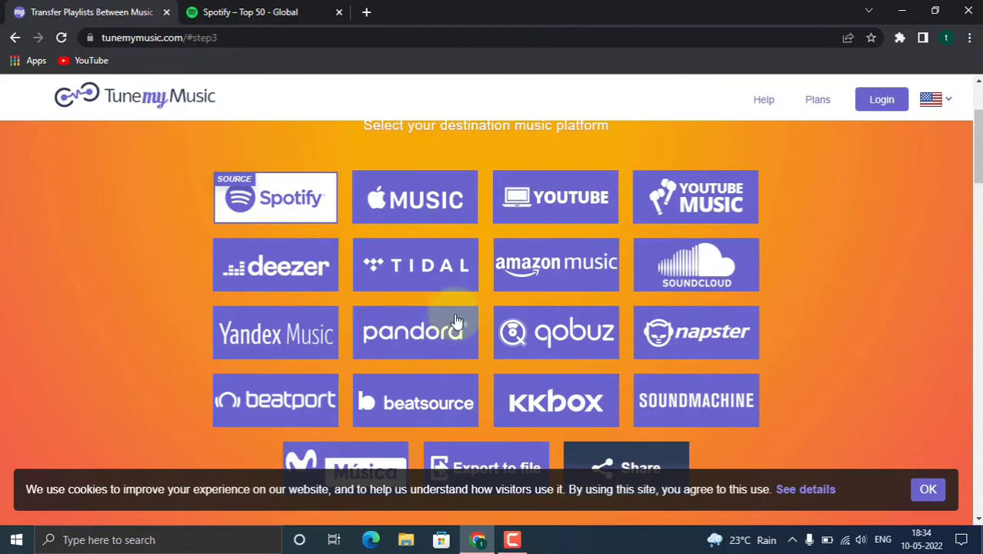
pyautogui.click(452, 324)
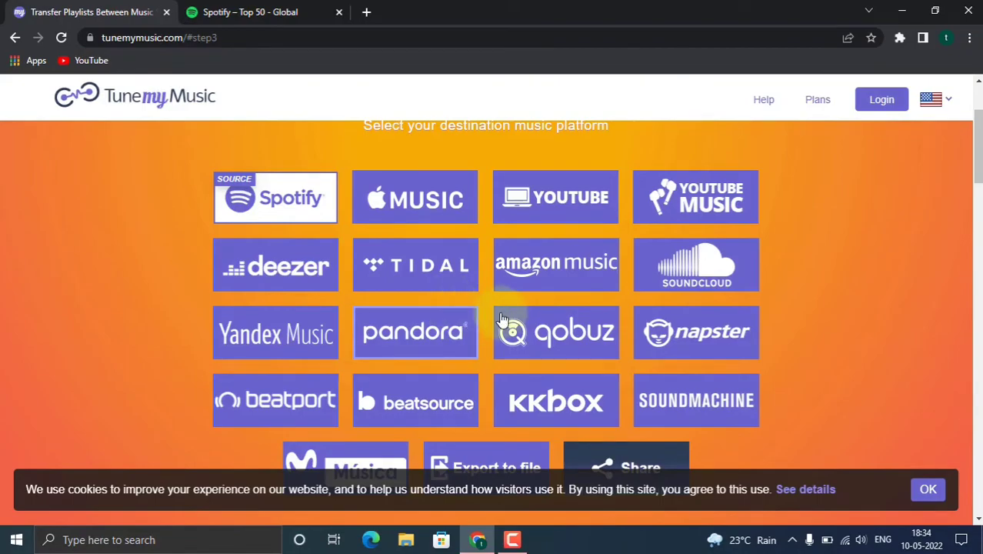
pyautogui.click(664, 206)
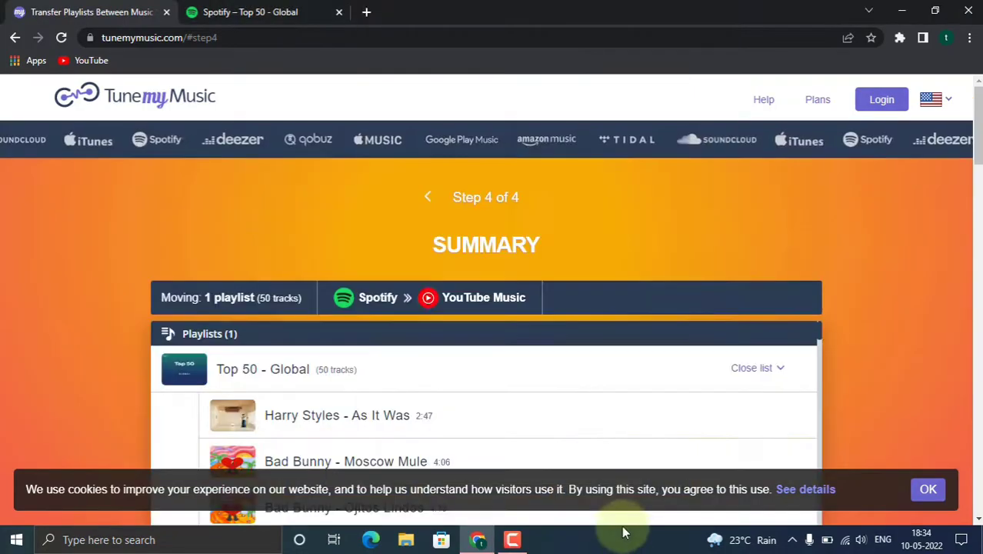
pyautogui.scroll(-3, 599, 338)
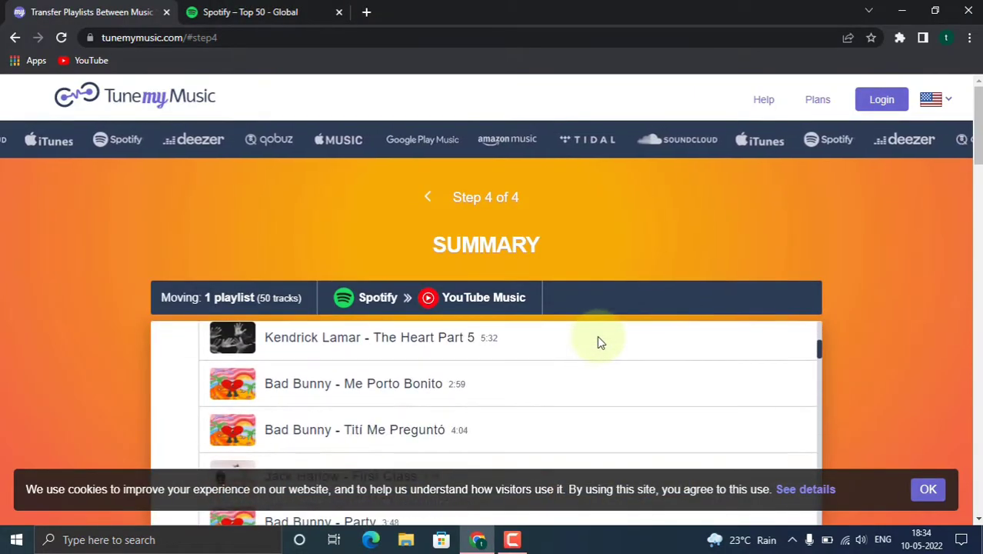
pyautogui.scroll(-5, 597, 339)
pyautogui.scroll(10, 592, 381)
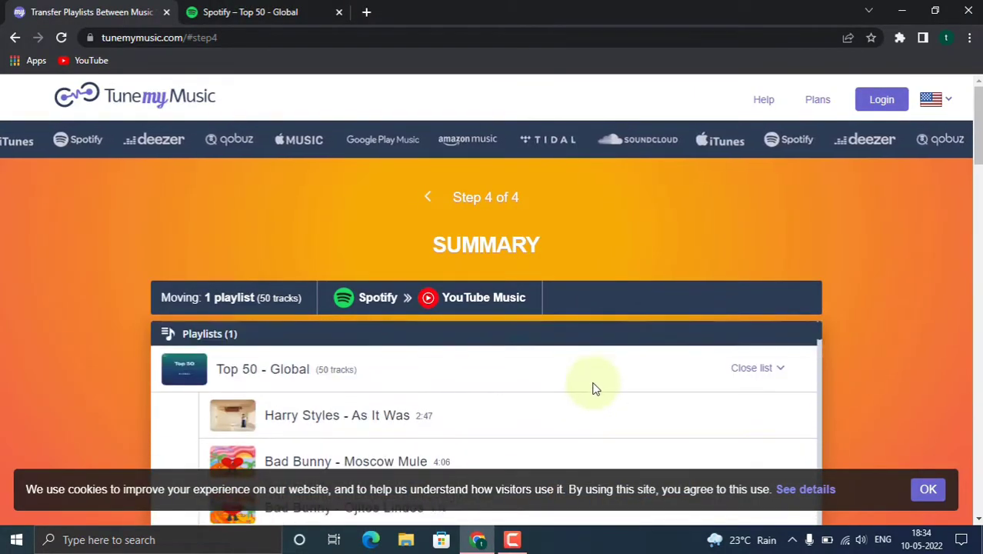
pyautogui.moveTo(977, 143); pyautogui.dragTo(975, 177)
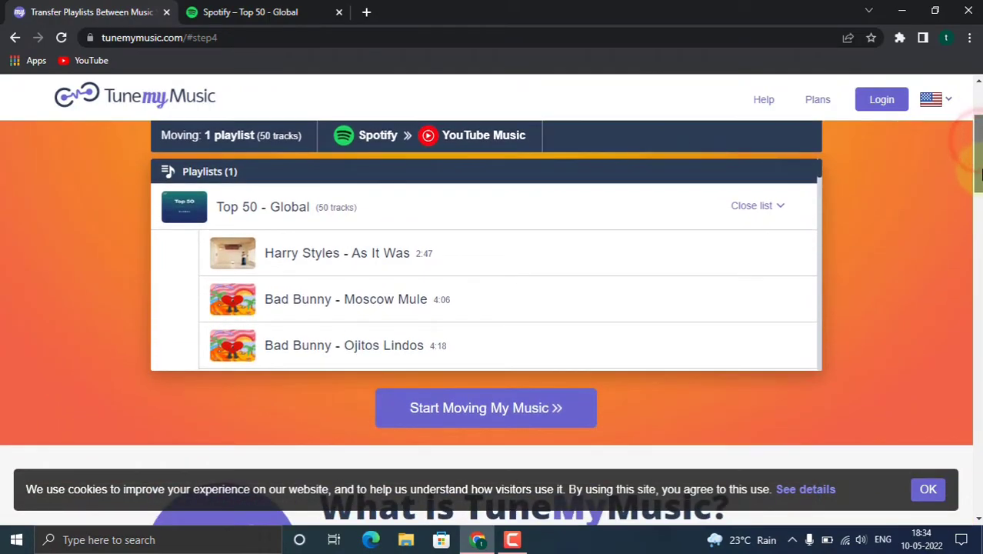
# - Start moving the 50 tracks to YouTube Music, confirming again after the channel notice
pyautogui.click(475, 410)
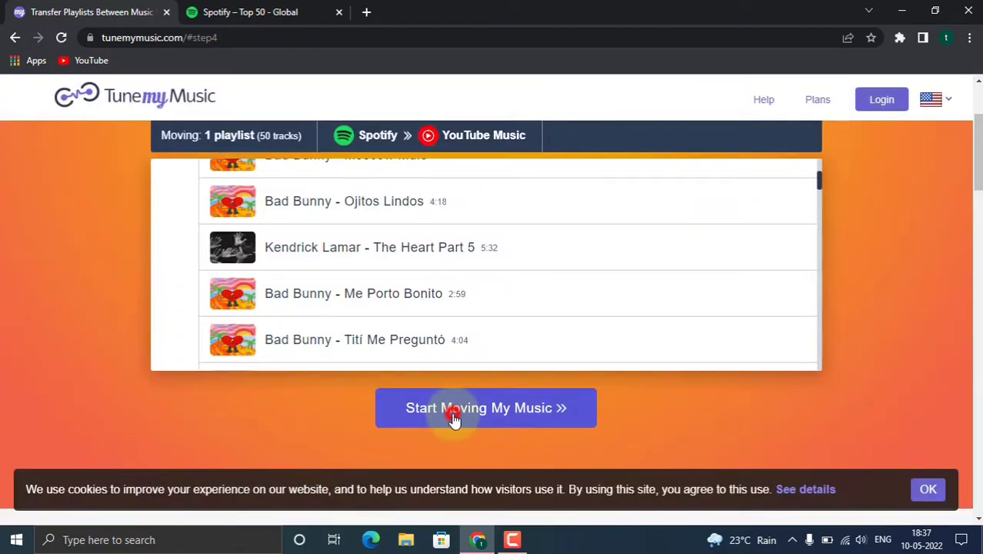
pyautogui.click(454, 416)
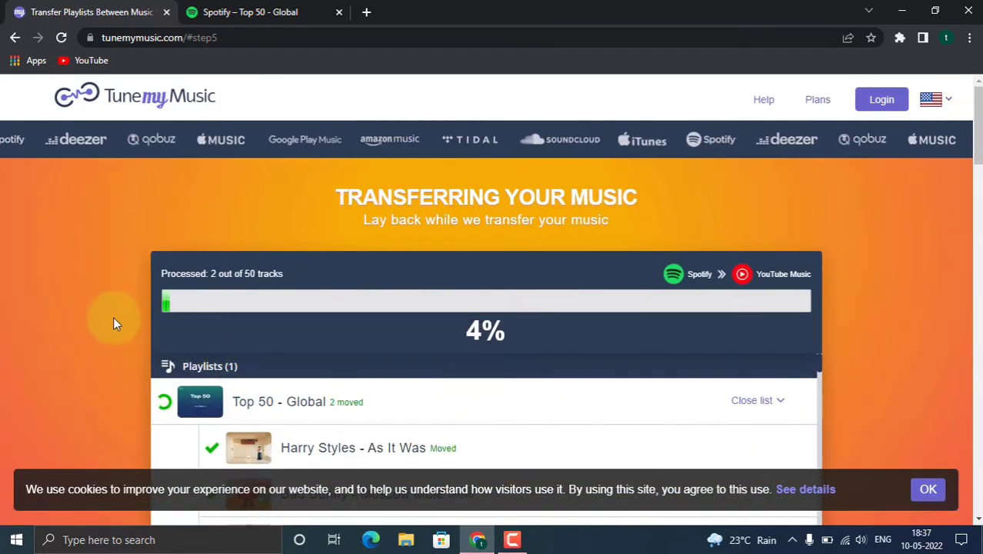
pyautogui.scroll(-2, 113, 316)
pyautogui.scroll(1, 113, 316)
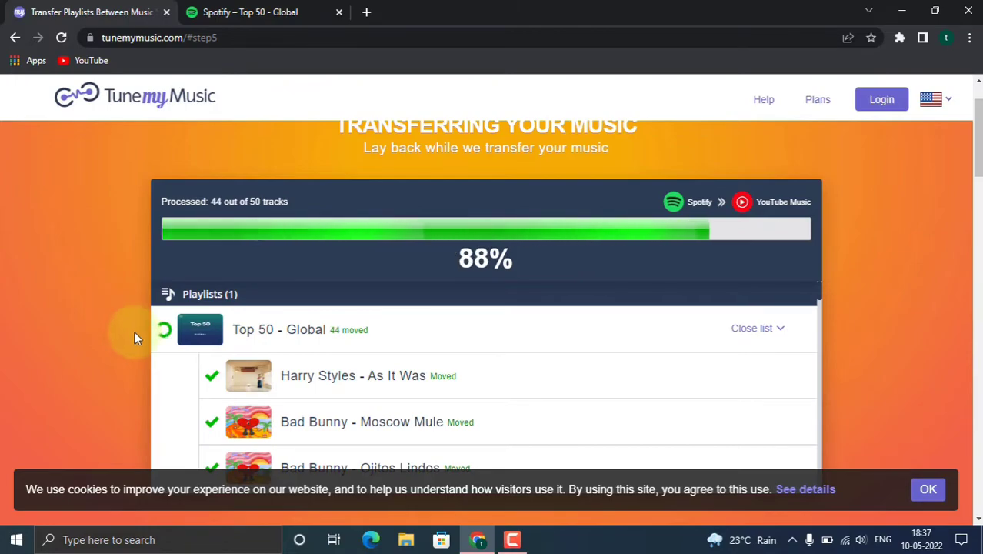
pyautogui.scroll(-3, 433, 344)
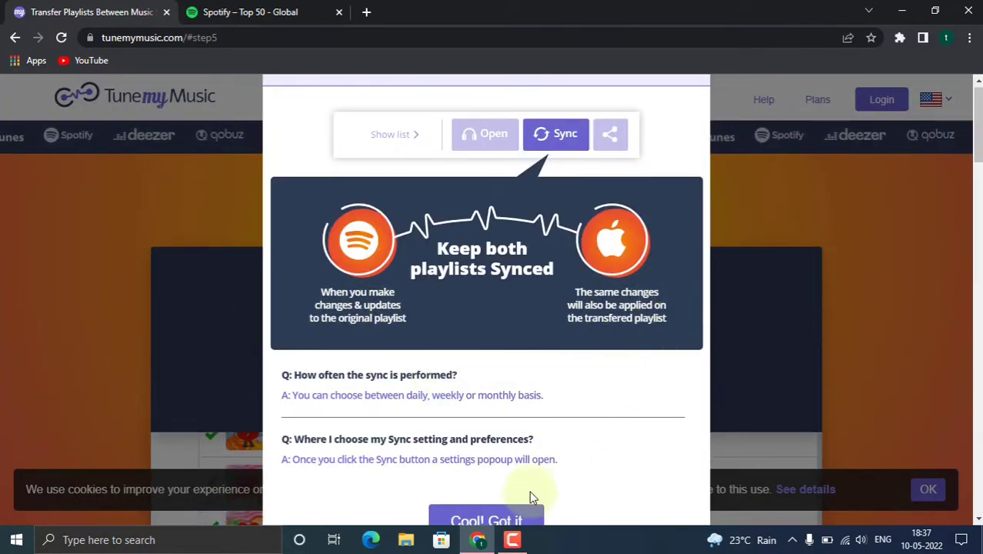
# - Dismiss the sync popup and review the Transfer Complete list of 50 of 50 moved tracks
pyautogui.click(501, 515)
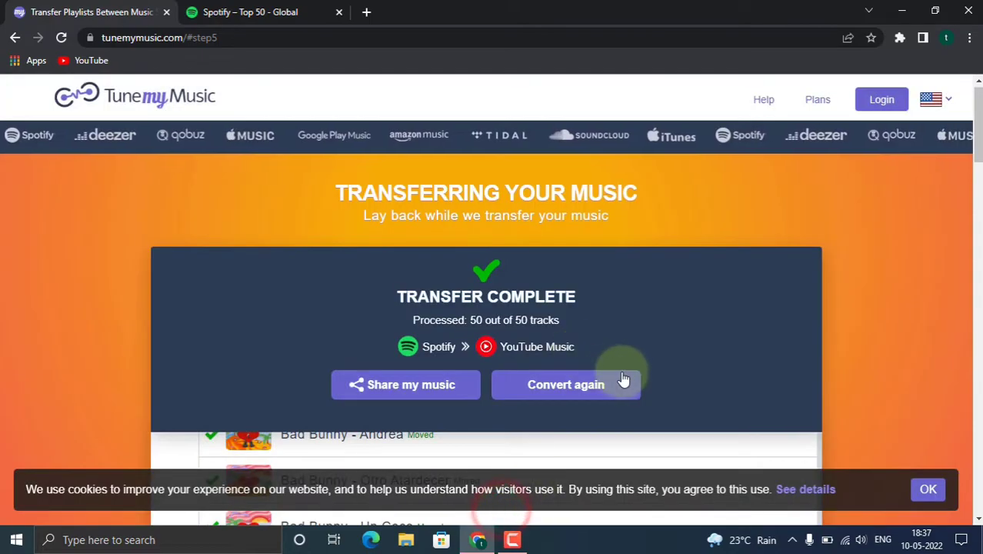
pyautogui.scroll(-3, 623, 377)
pyautogui.scroll(15, 645, 369)
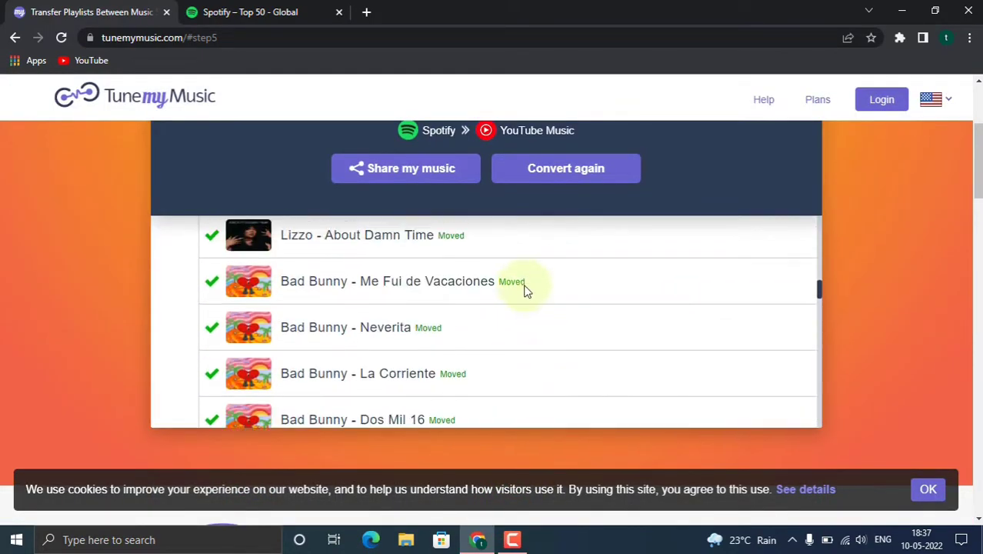
pyautogui.scroll(3, 852, 279)
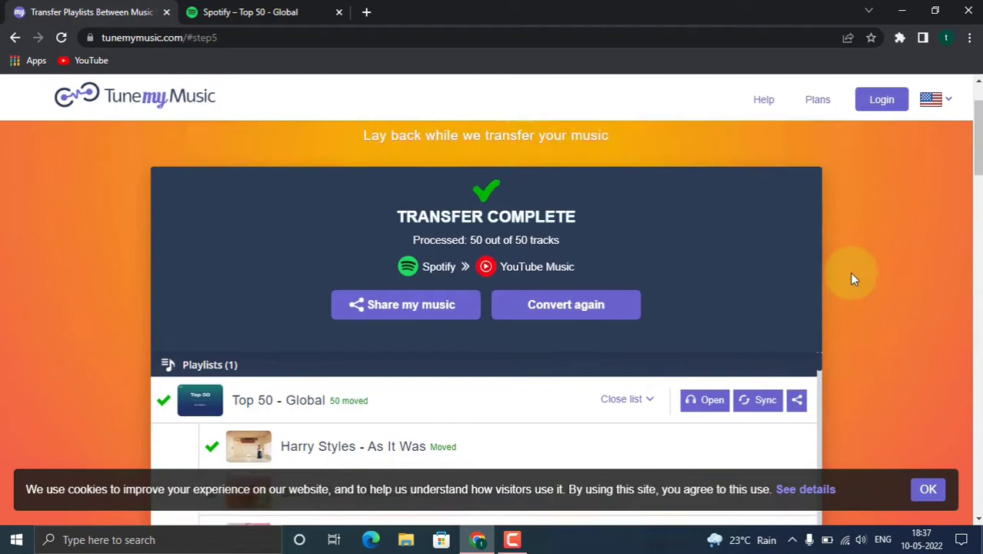
# - In a new tab, search youtube.com music and go to the YouTube Music site
pyautogui.click(365, 11)
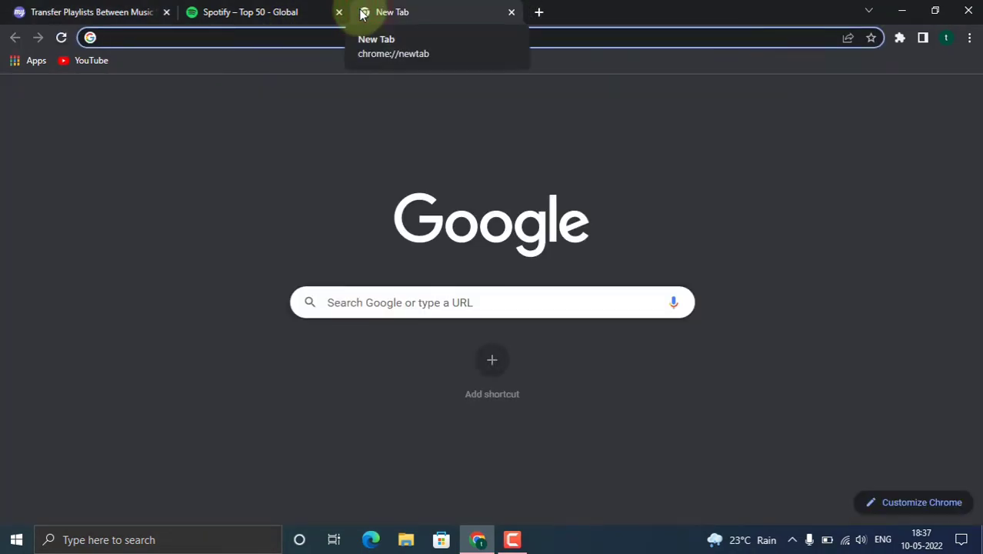
pyautogui.write('yyou')
pyautogui.press('BackSpace')
pyautogui.press('BackSpace')
pyautogui.press('BackSpace')
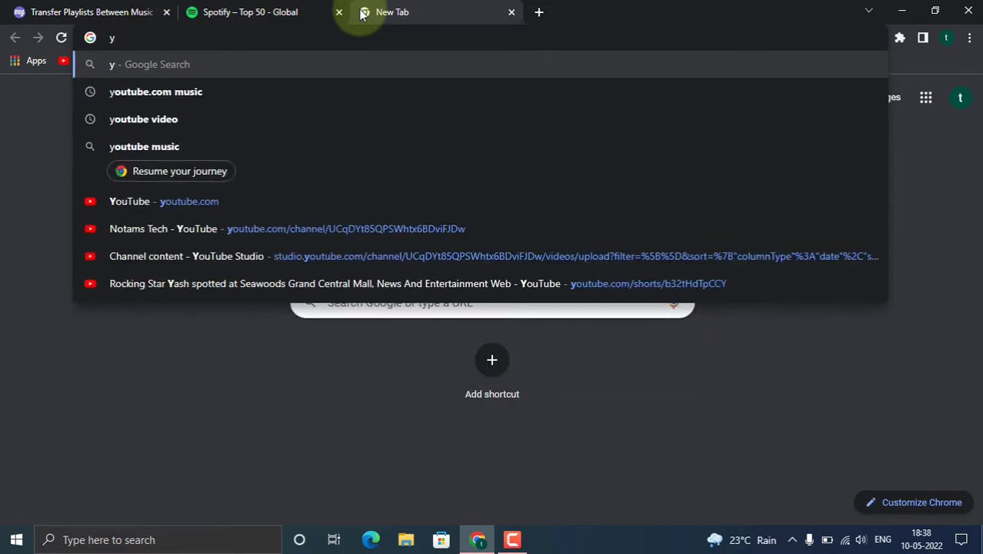
pyautogui.write('ou')
pyautogui.press('Down')
pyautogui.press('Return')
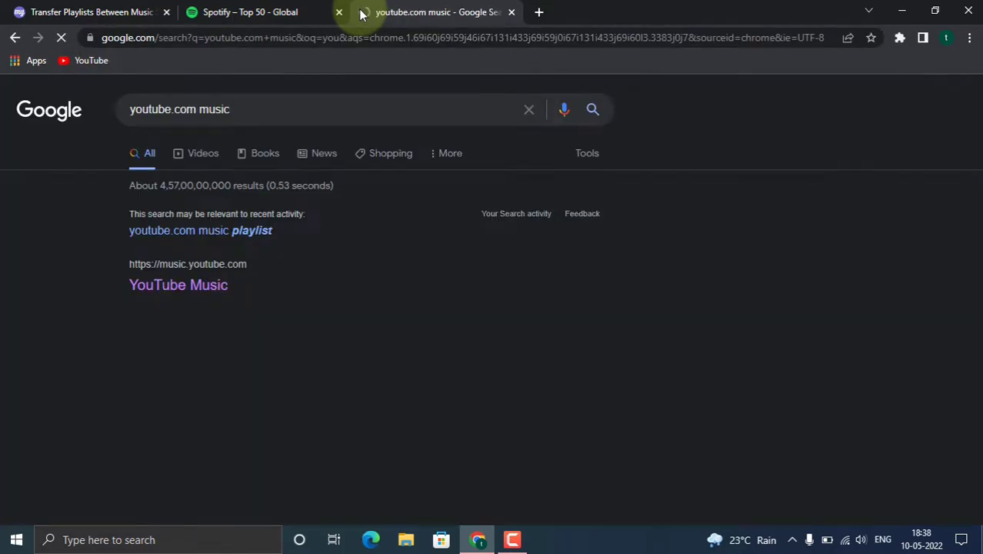
pyautogui.click(184, 283)
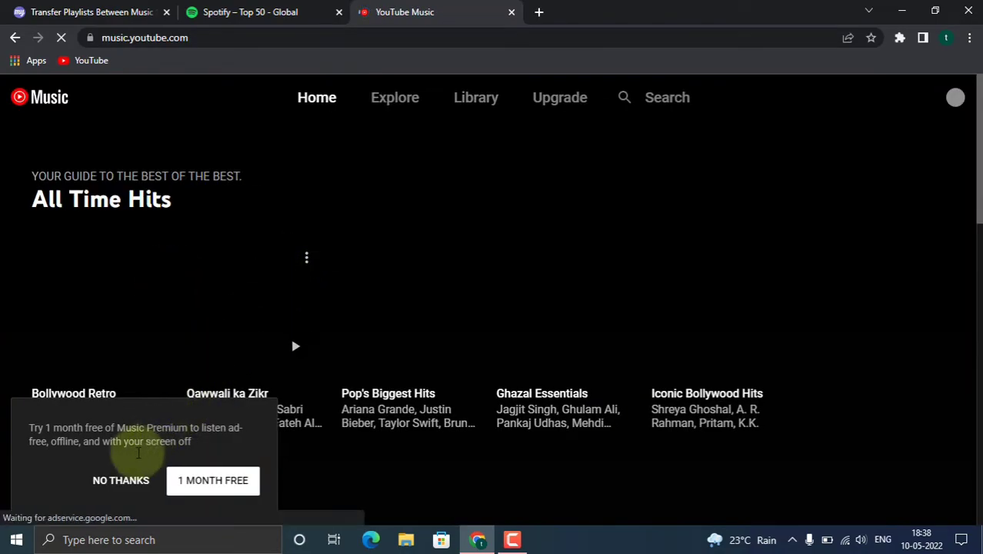
# - Decline the Premium offer and browse the Top 50 - Global playlist's songs in the YouTube Music library
pyautogui.click(116, 481)
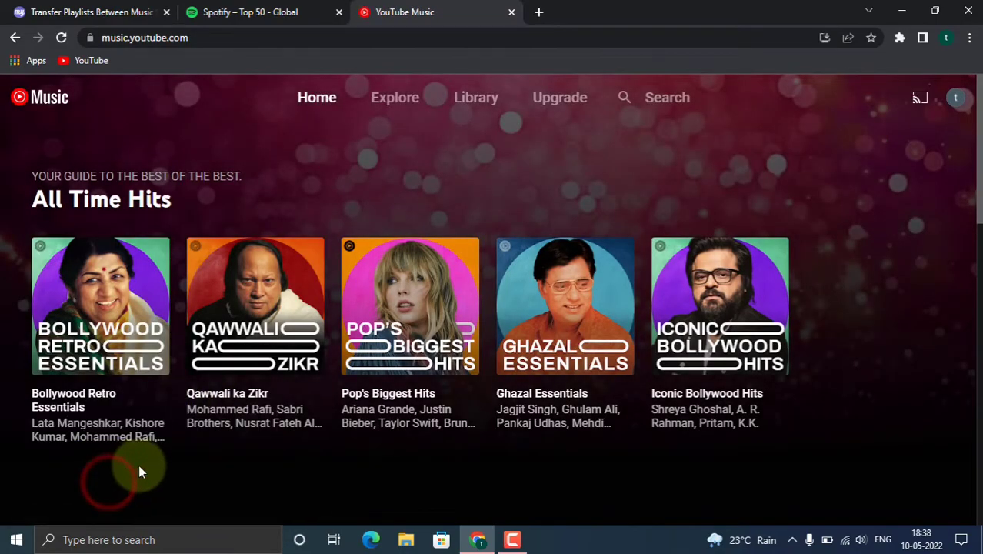
pyautogui.click(464, 107)
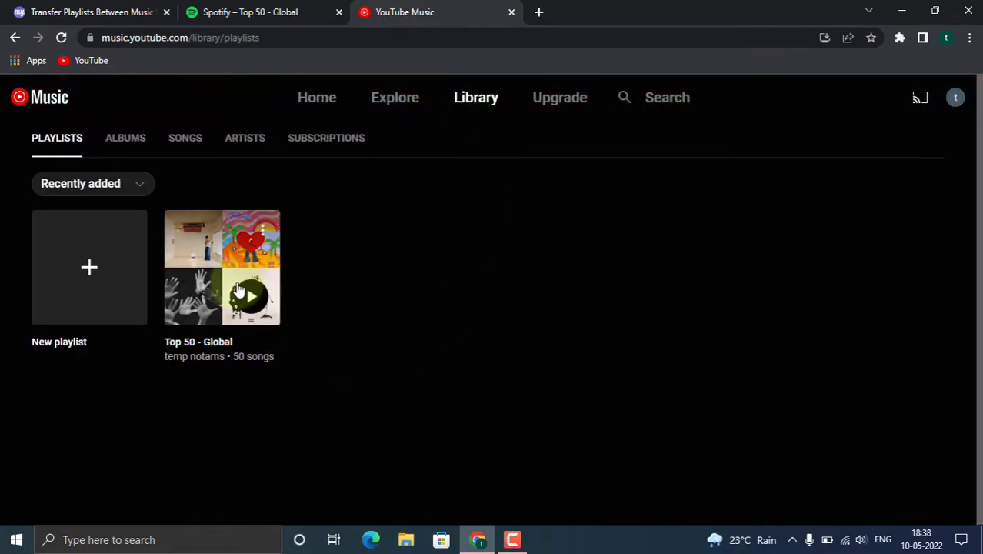
pyautogui.click(250, 300)
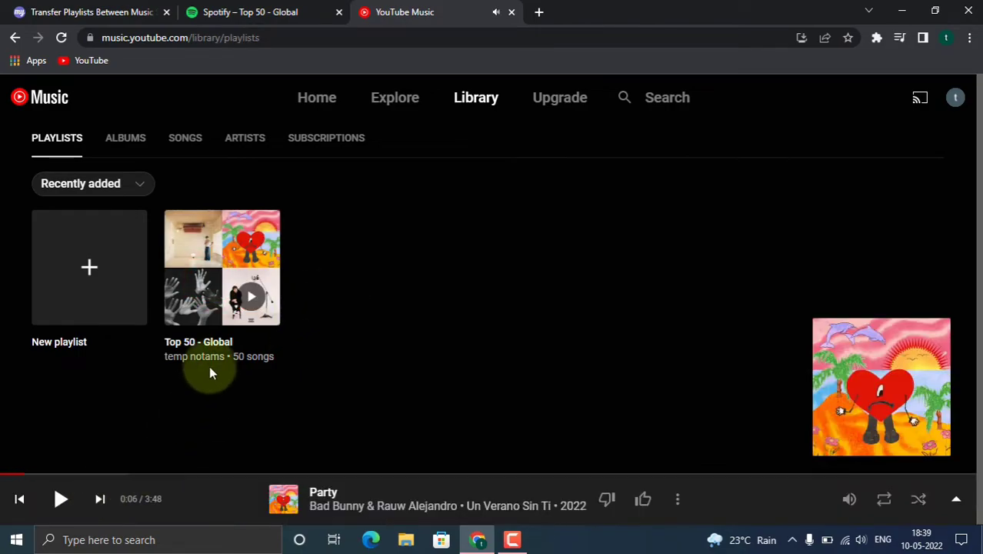
pyautogui.click(219, 258)
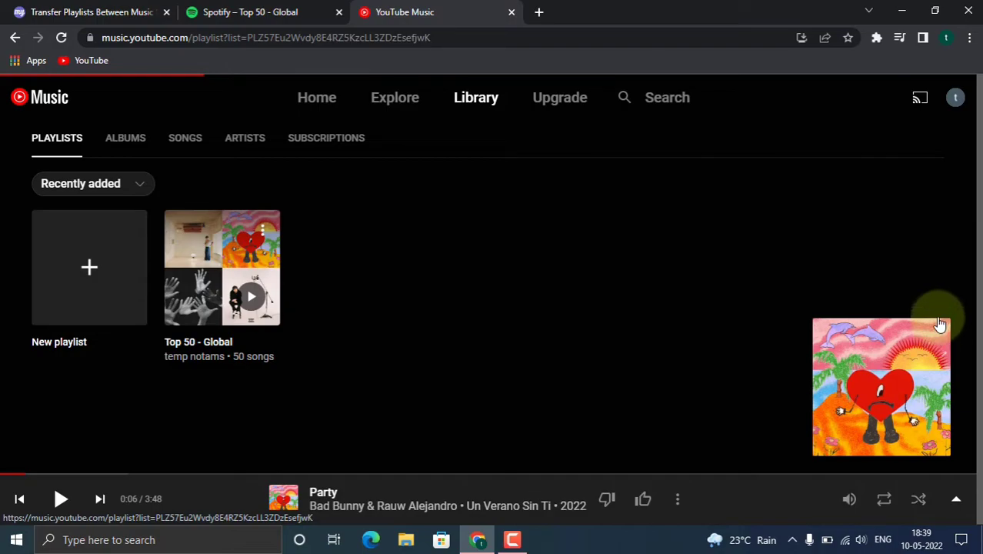
pyautogui.scroll(-2, 526, 380)
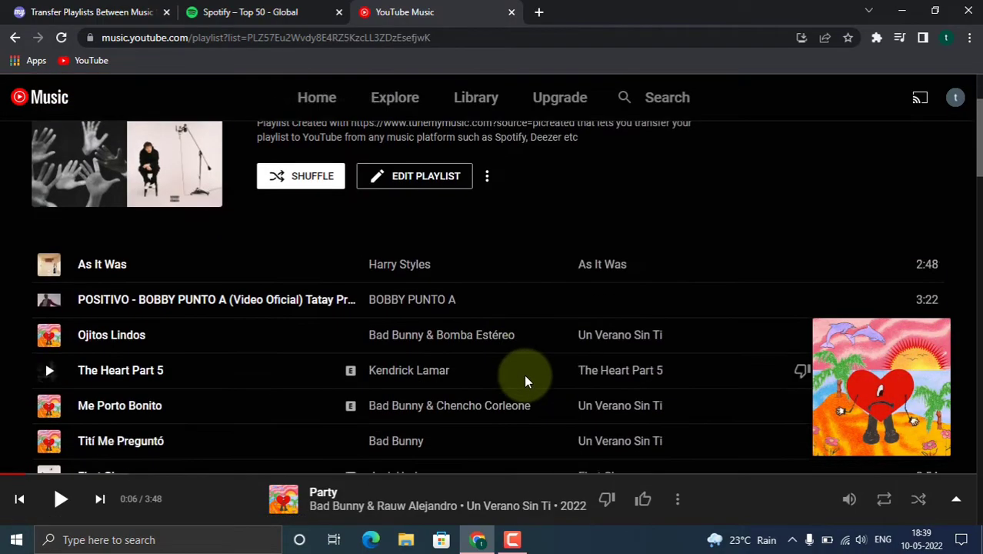
pyautogui.scroll(-4, 468, 360)
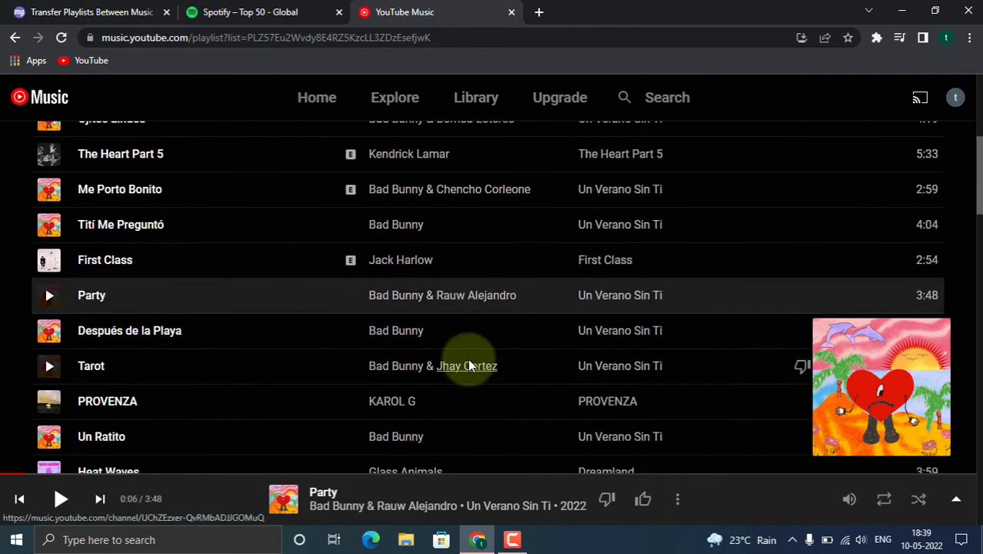
pyautogui.scroll(10, 468, 366)
# - Compare the Spotify playlist with YouTube Music's copy: 50 songs, 2 hours 45 minutes
pyautogui.click(263, 11)
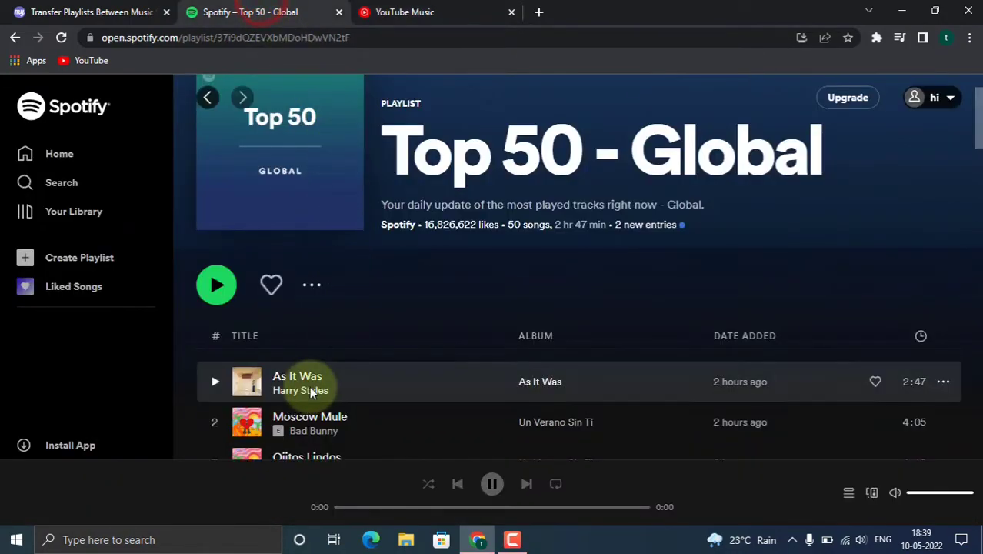
pyautogui.scroll(-10, 312, 393)
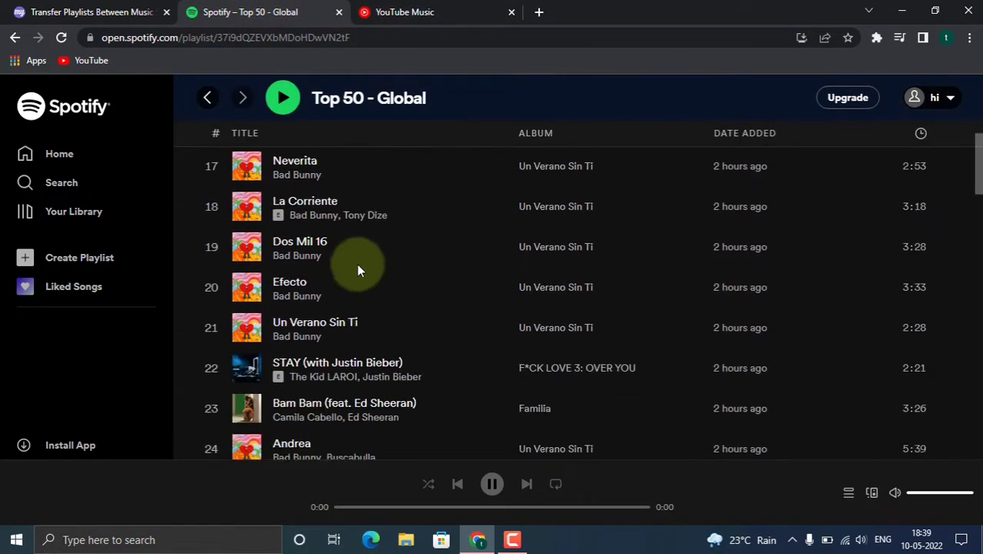
pyautogui.click(404, 11)
pyautogui.scroll(-10, 233, 363)
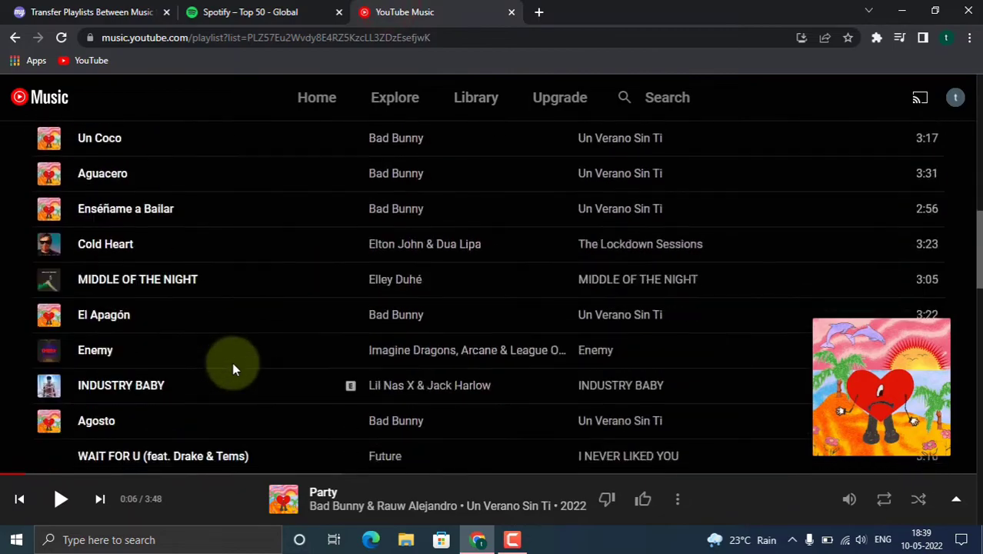
pyautogui.scroll(-3, 232, 363)
pyautogui.scroll(15, 231, 363)
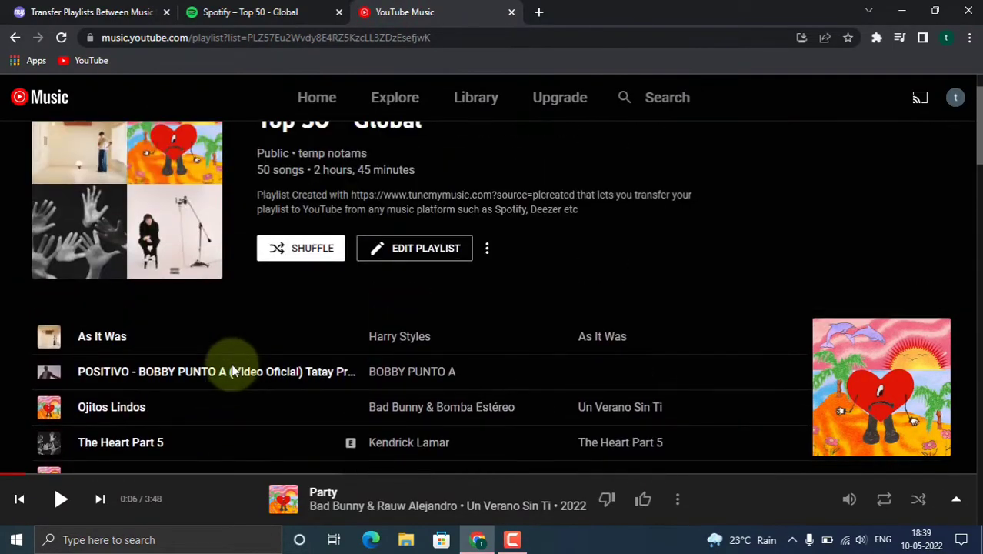
pyautogui.scroll(1, 233, 368)
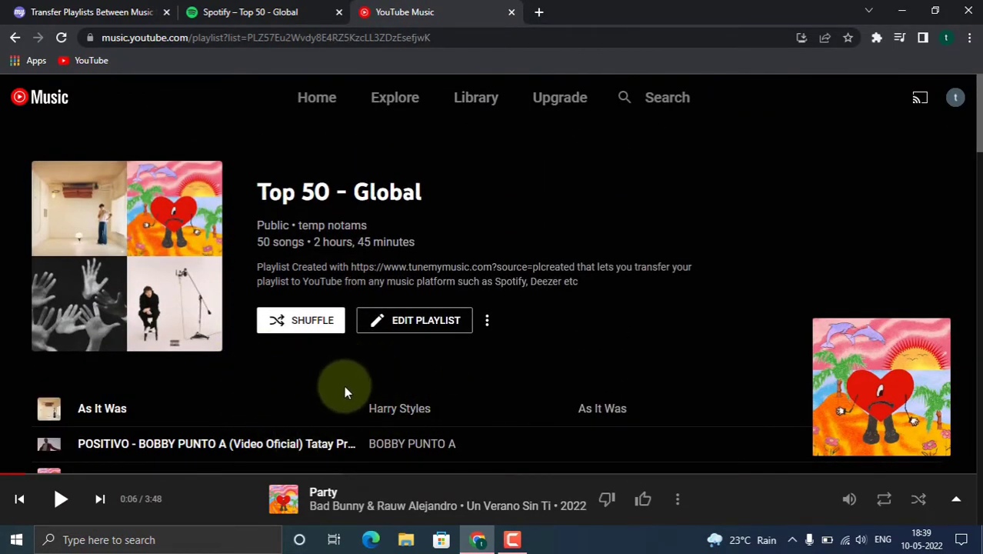